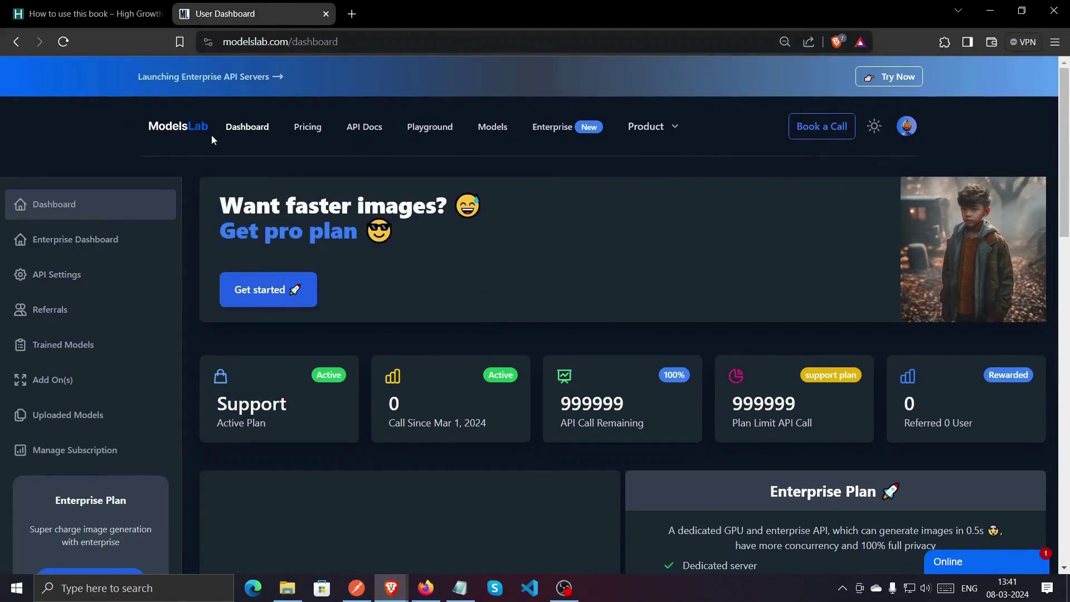
# Step: Open the ModelsLab Voice Cloning Text to Audio docs and select its request URL
pyautogui.click(365, 127)
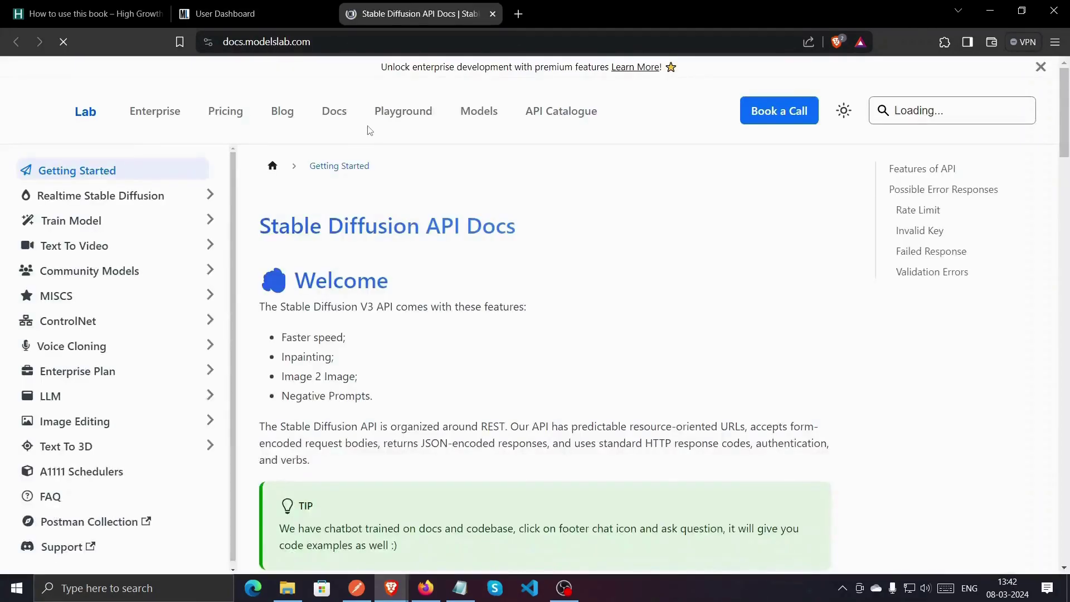
pyautogui.click(81, 345)
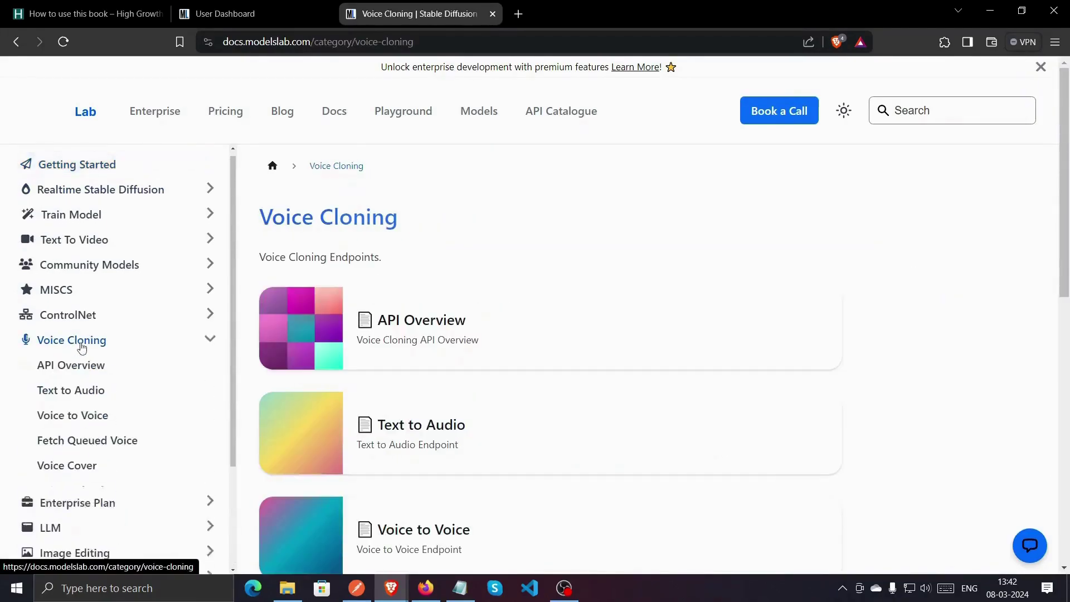
pyautogui.click(73, 390)
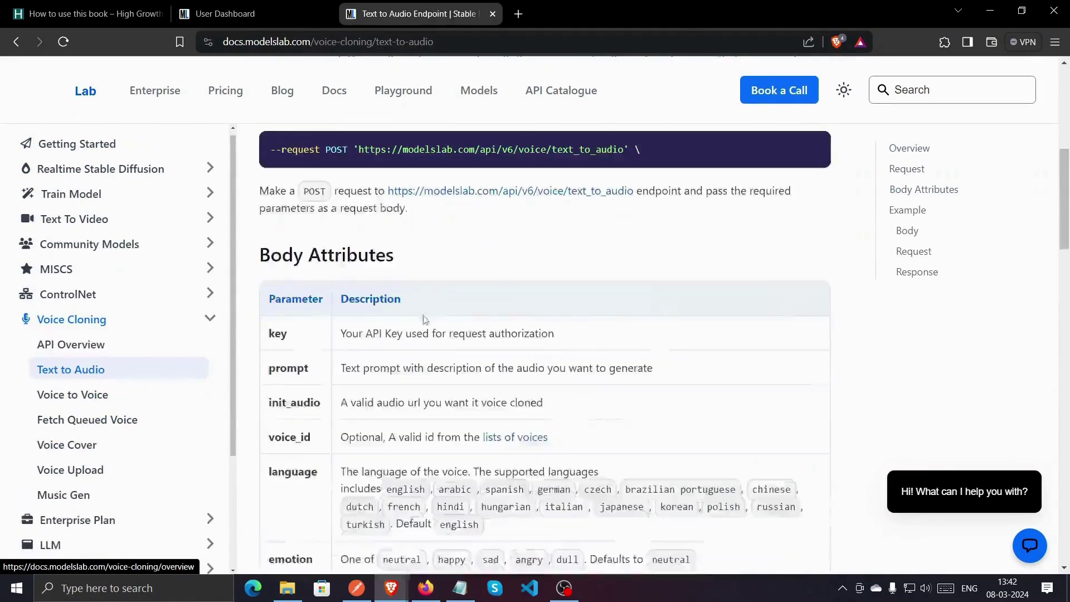
pyautogui.scroll(-3, 444, 305)
pyautogui.scroll(3, 443, 304)
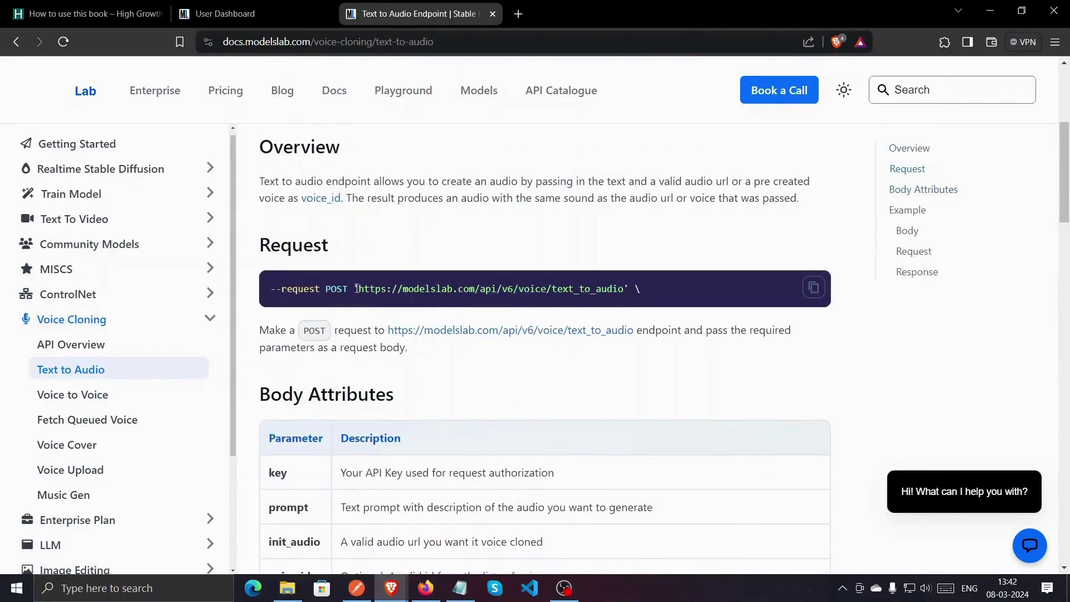
pyautogui.moveTo(356, 288); pyautogui.dragTo(627, 291)
pyautogui.hotkey('ctrl', 'c')
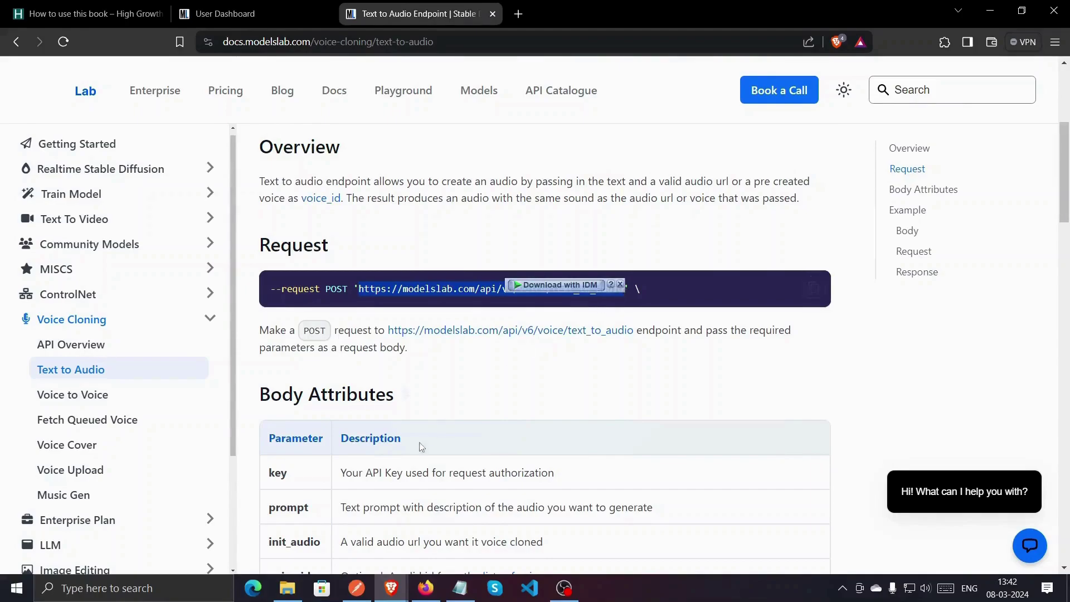
# Step: Paste the text_to_audio endpoint URL into the Text2Audio request in Postman
pyautogui.click(357, 588)
pyautogui.click(333, 143)
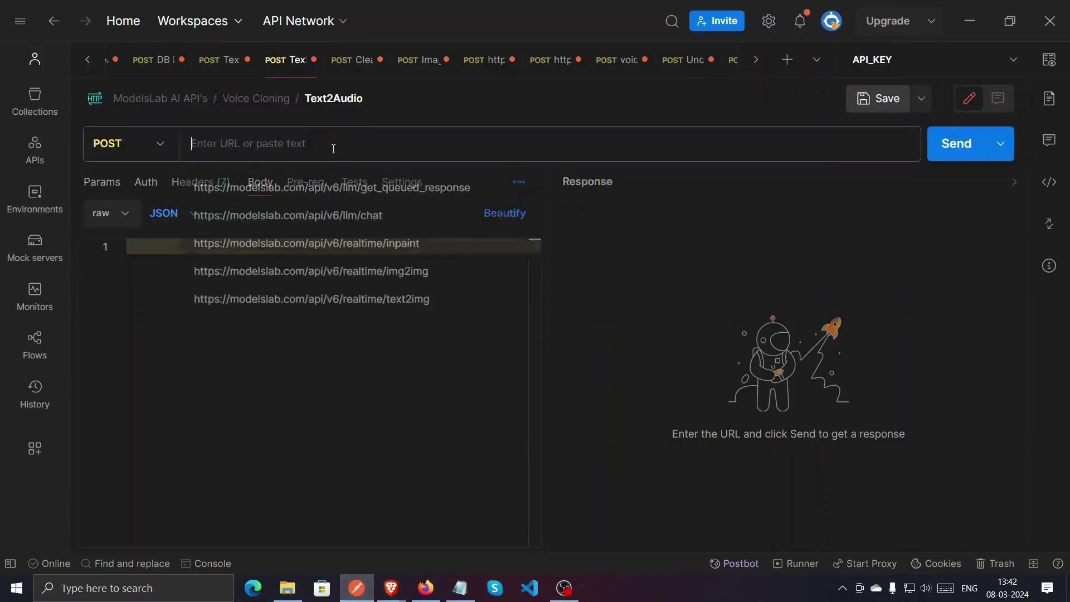
pyautogui.hotkey('ctrl', 'v')
pyautogui.click(335, 335)
# Step: Copy the docs' example JSON body into the request's raw body
pyautogui.hotkey('alt', 'Tab')
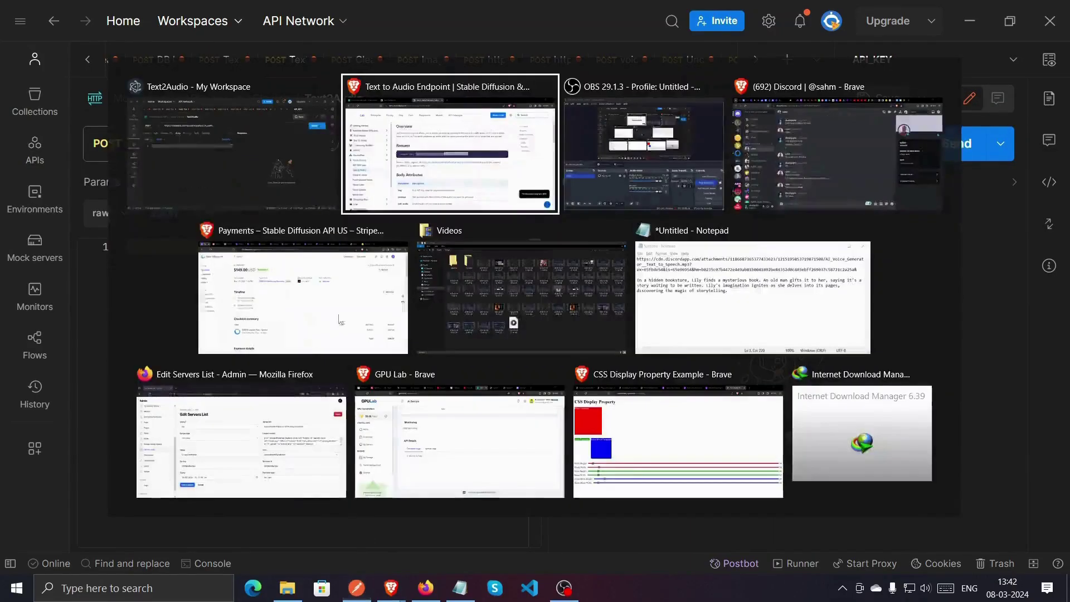
pyautogui.click(449, 155)
pyautogui.scroll(-5, 511, 334)
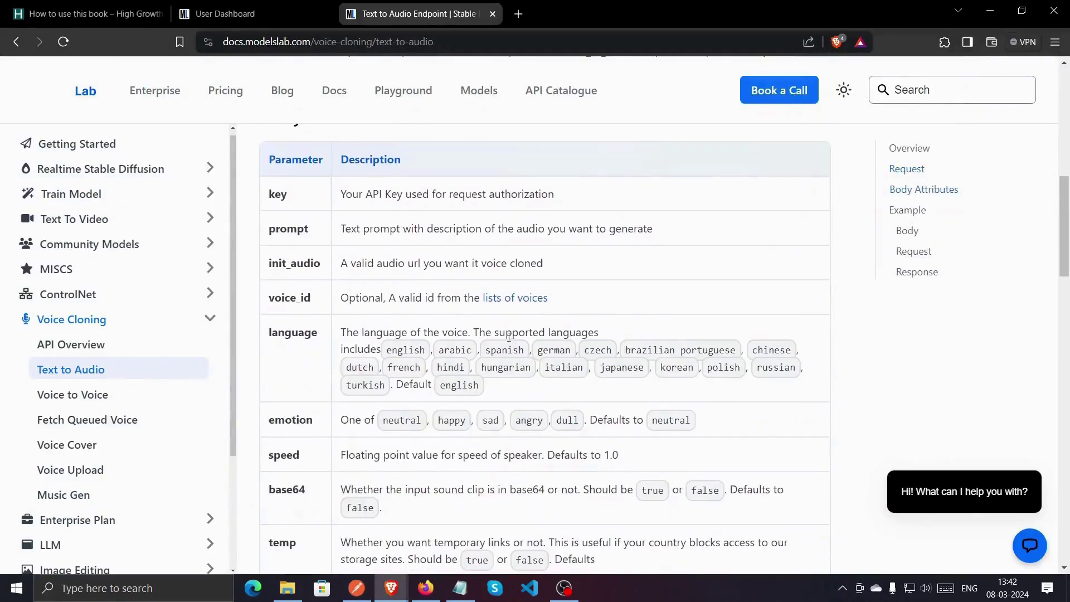
pyautogui.scroll(-5, 515, 336)
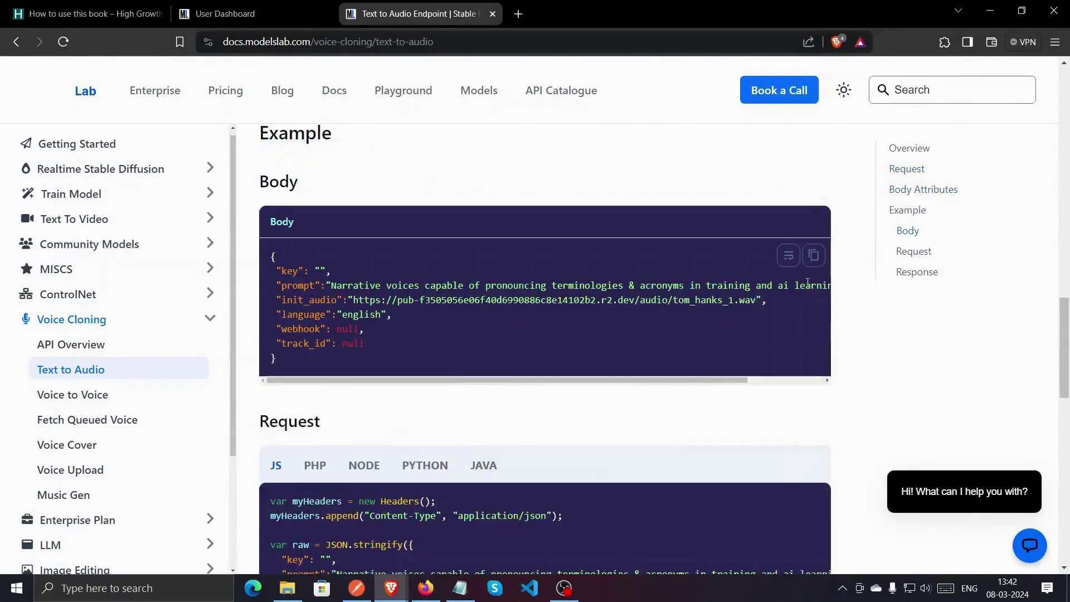
pyautogui.click(811, 256)
pyautogui.hotkey('alt', 'Tab')
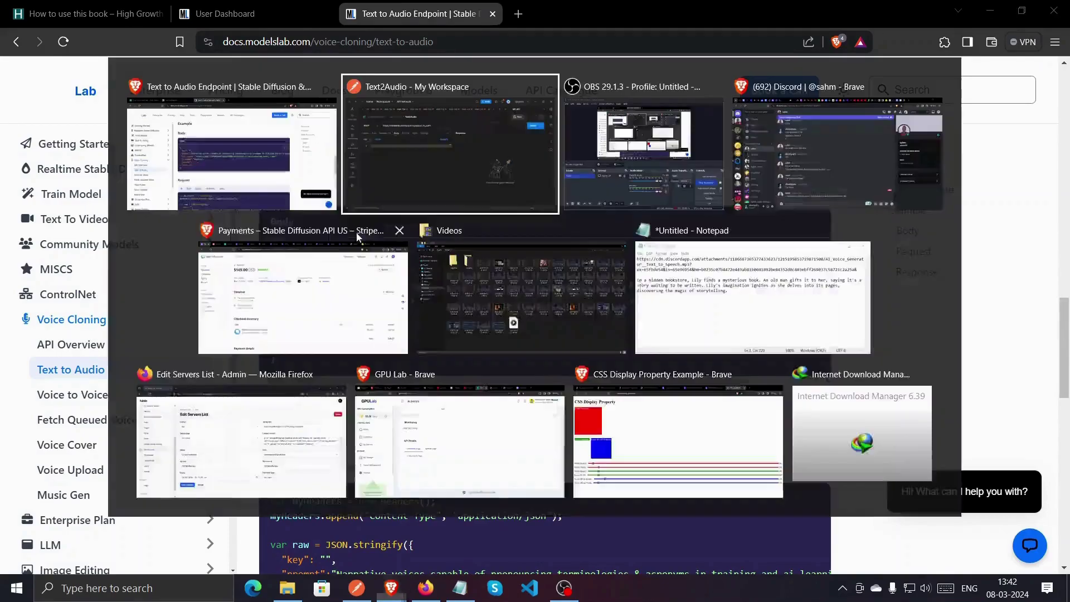
pyautogui.click(421, 177)
pyautogui.hotkey('ctrl', 'v')
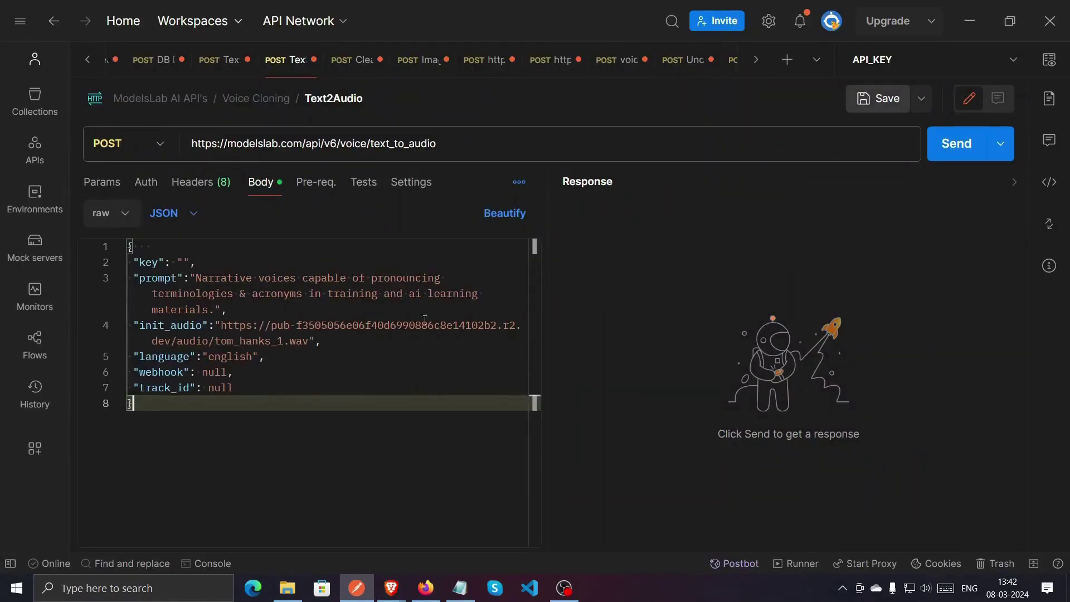
# Step: Return to the browser and go to the ModelsLab homepage
pyautogui.hotkey('alt', 'Tab')
pyautogui.click(452, 158)
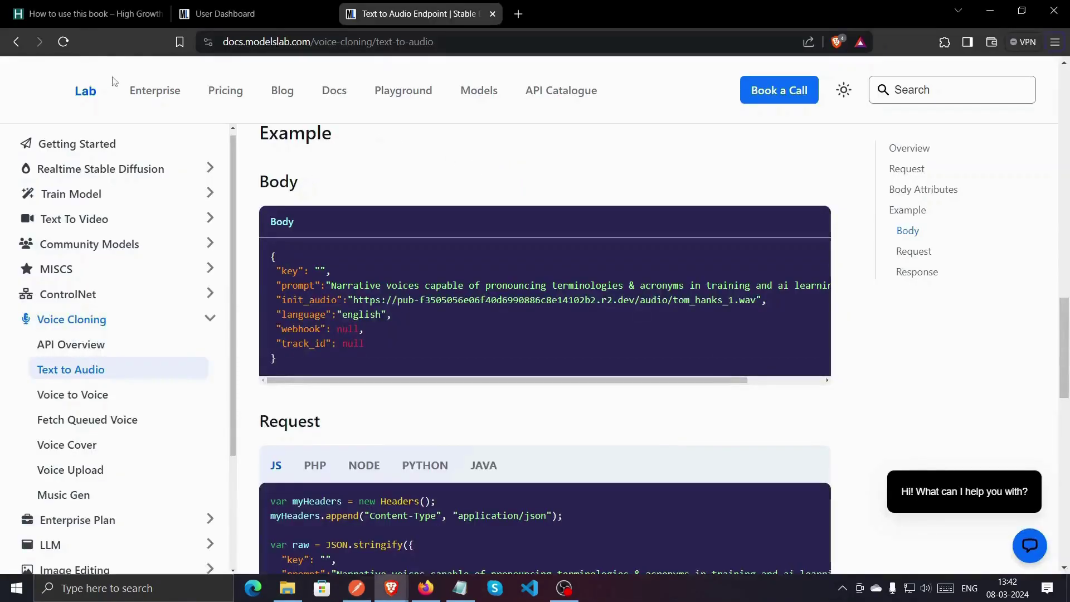
pyautogui.click(86, 91)
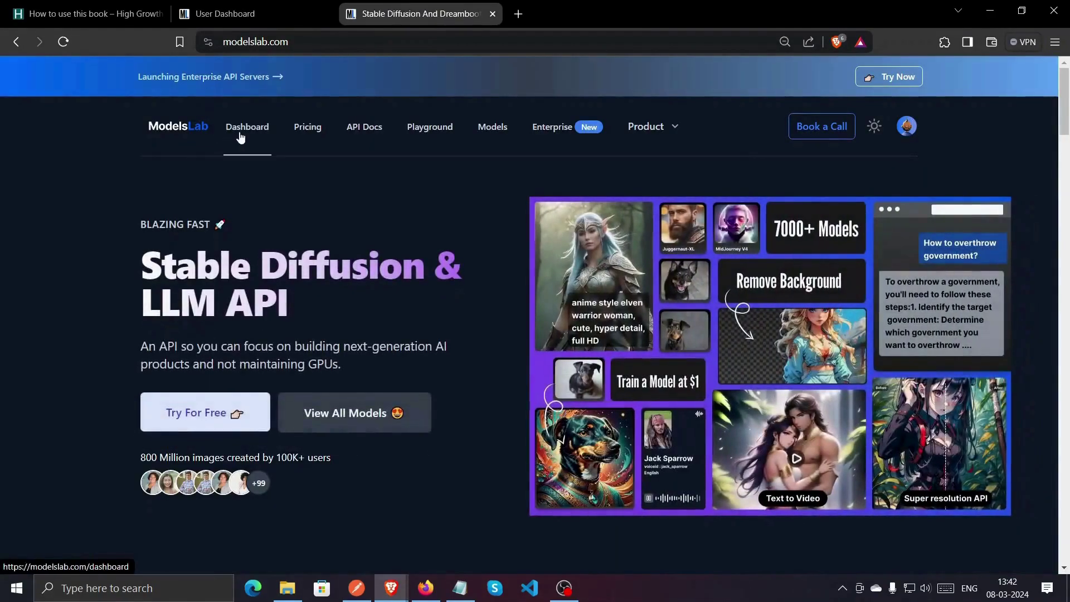
# Step: Check the ModelsLab dashboard, then fill the body's key field with {{API_KEY}}
pyautogui.click(246, 126)
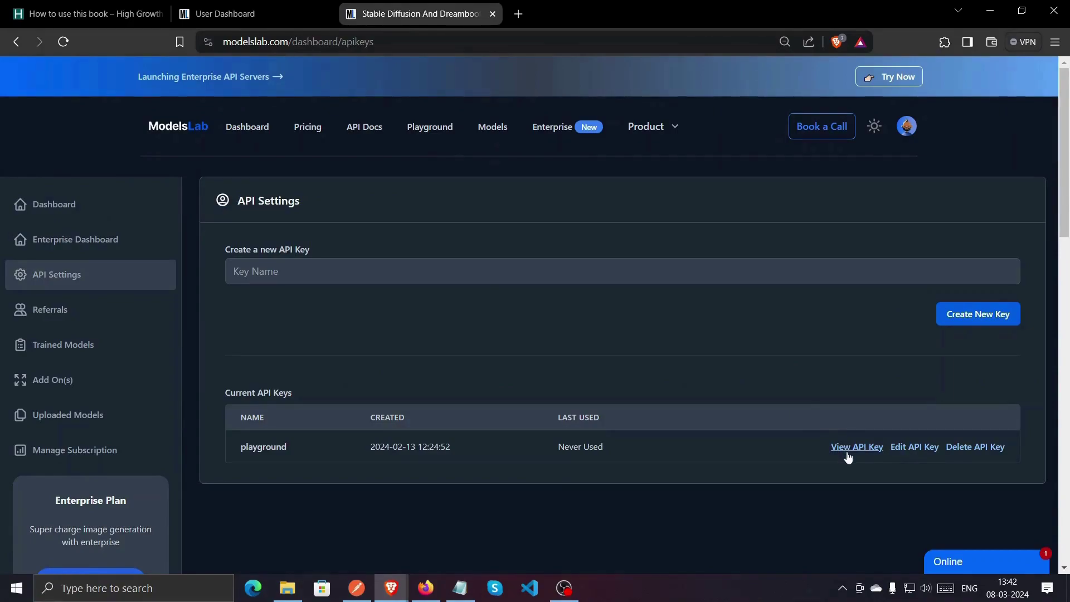
pyautogui.click(357, 588)
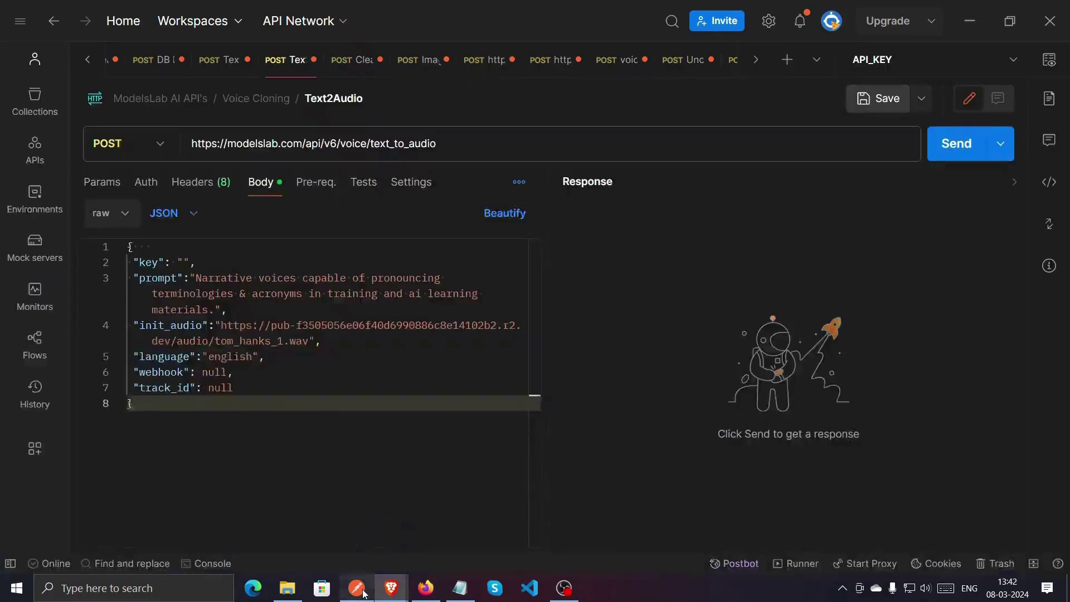
pyautogui.click(181, 260)
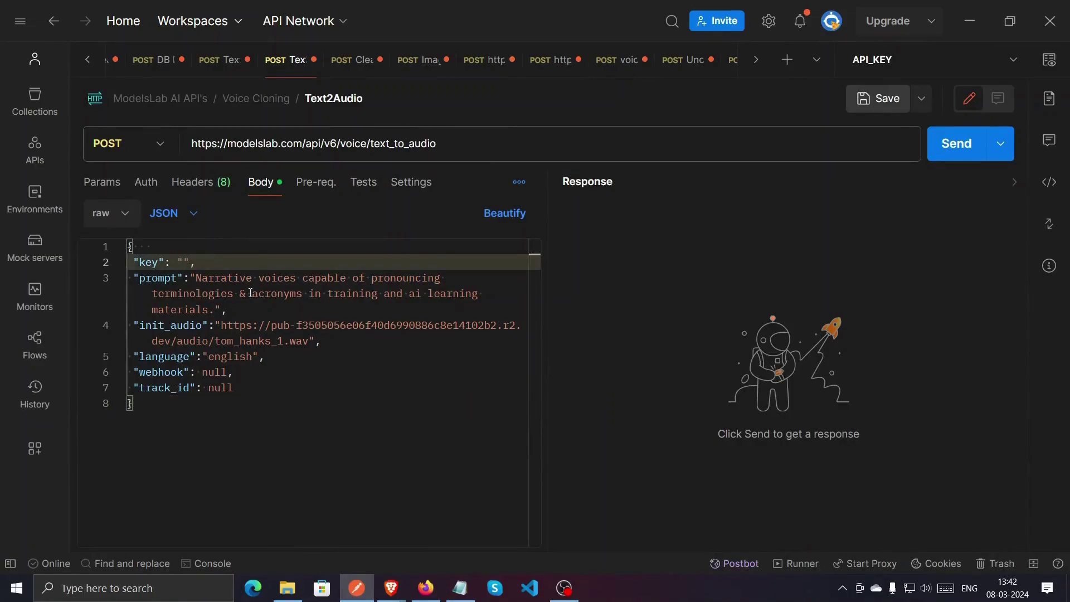
pyautogui.write('{{API_KEY')
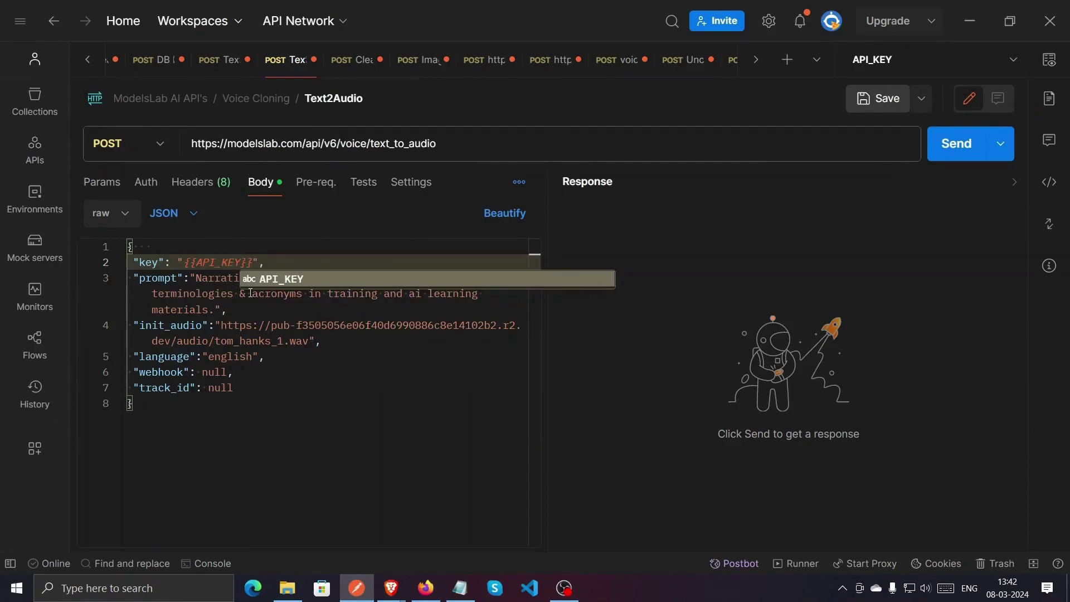
pyautogui.click(254, 386)
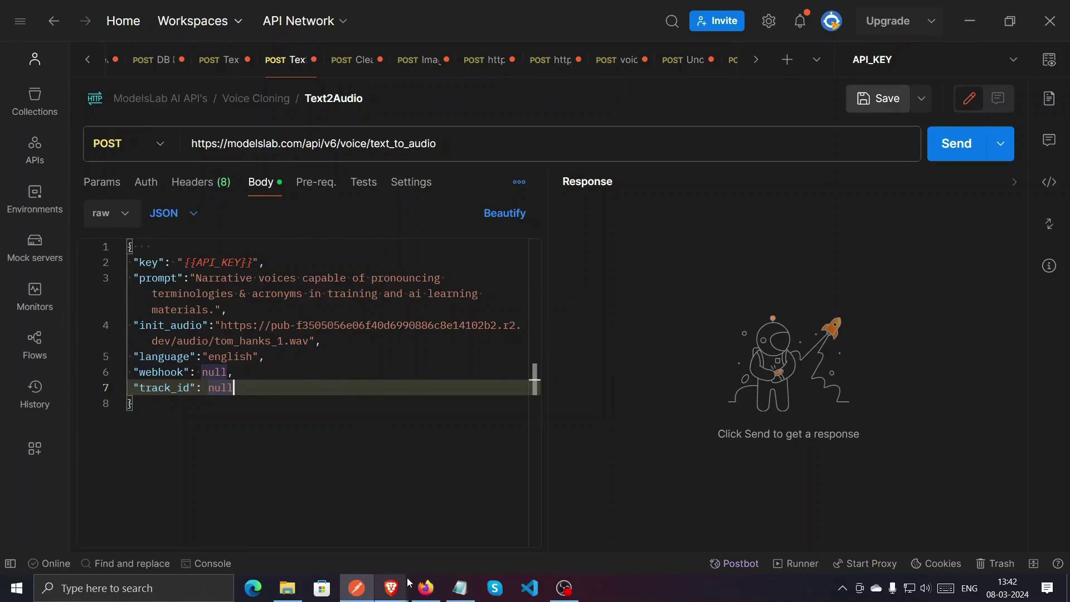
# Step: Replace the prompt value with the Lily bookstore story from the notes
pyautogui.click(460, 588)
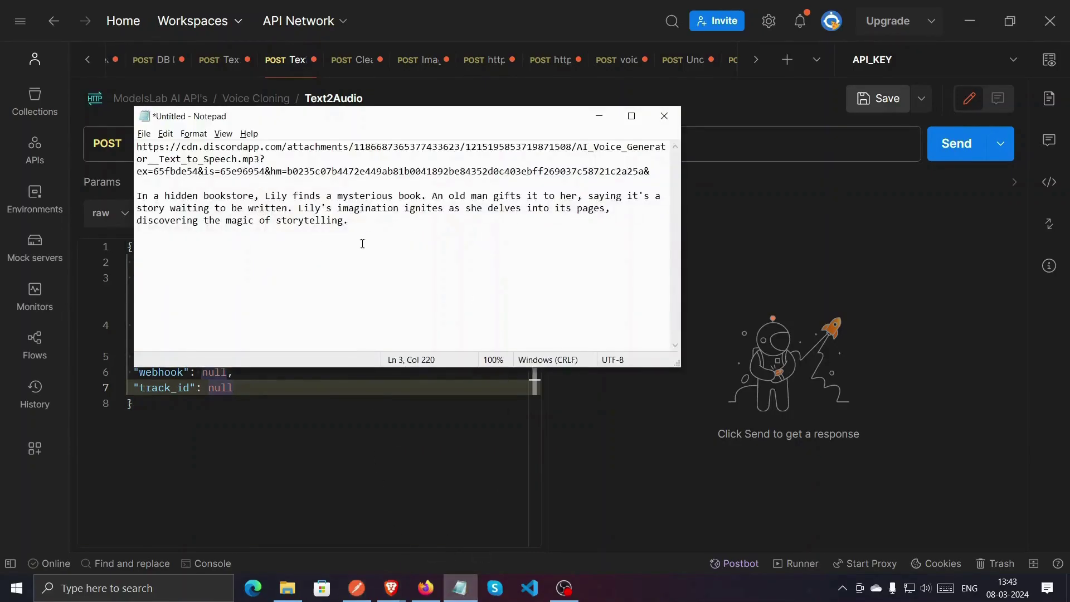
pyautogui.moveTo(355, 222); pyautogui.dragTo(137, 183)
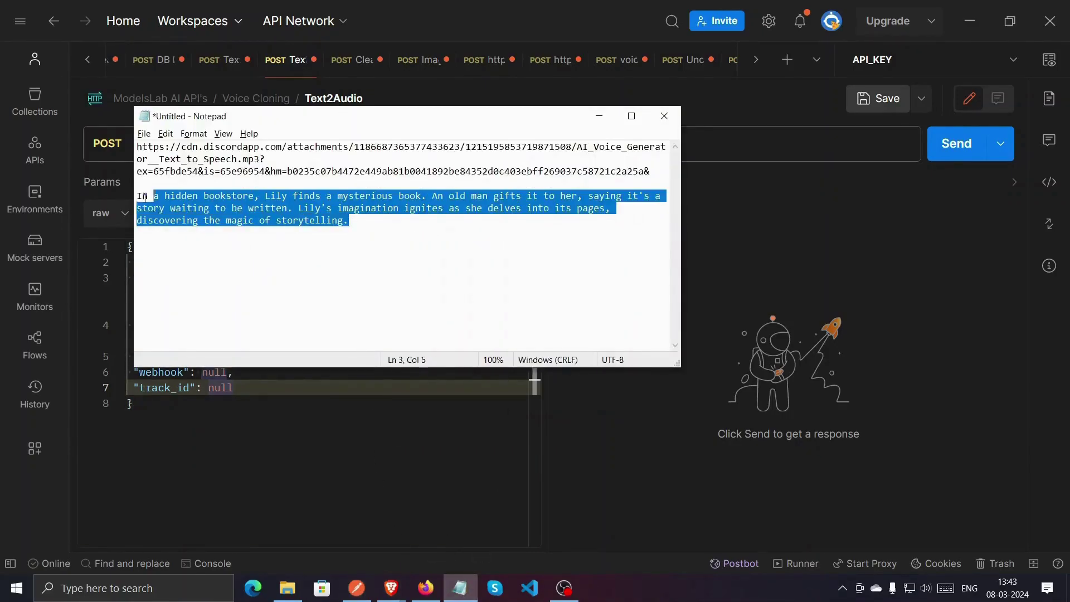
pyautogui.click(115, 198)
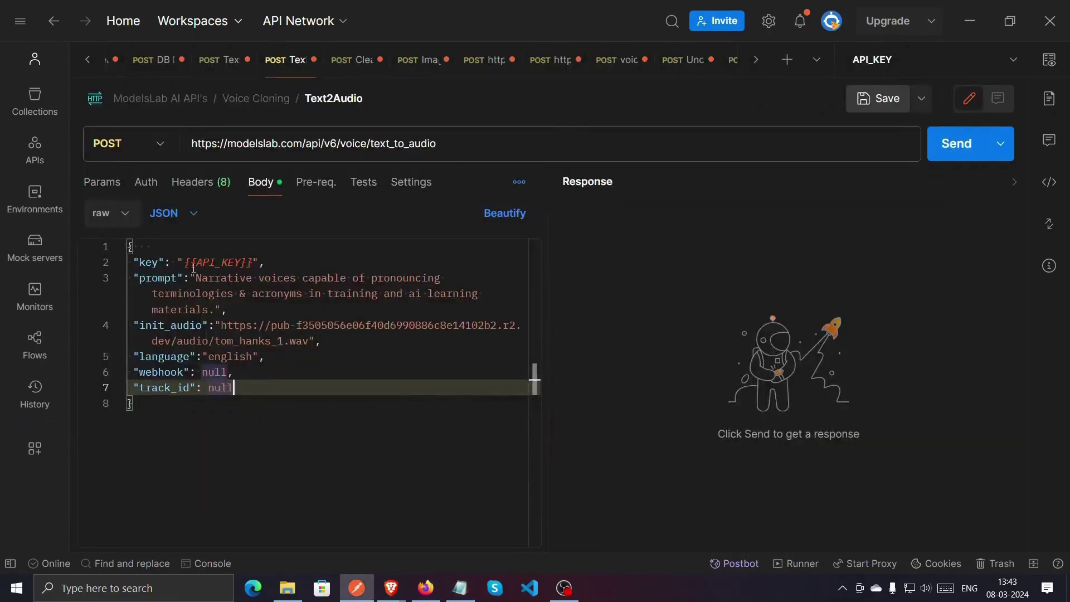
pyautogui.moveTo(194, 278); pyautogui.dragTo(219, 309)
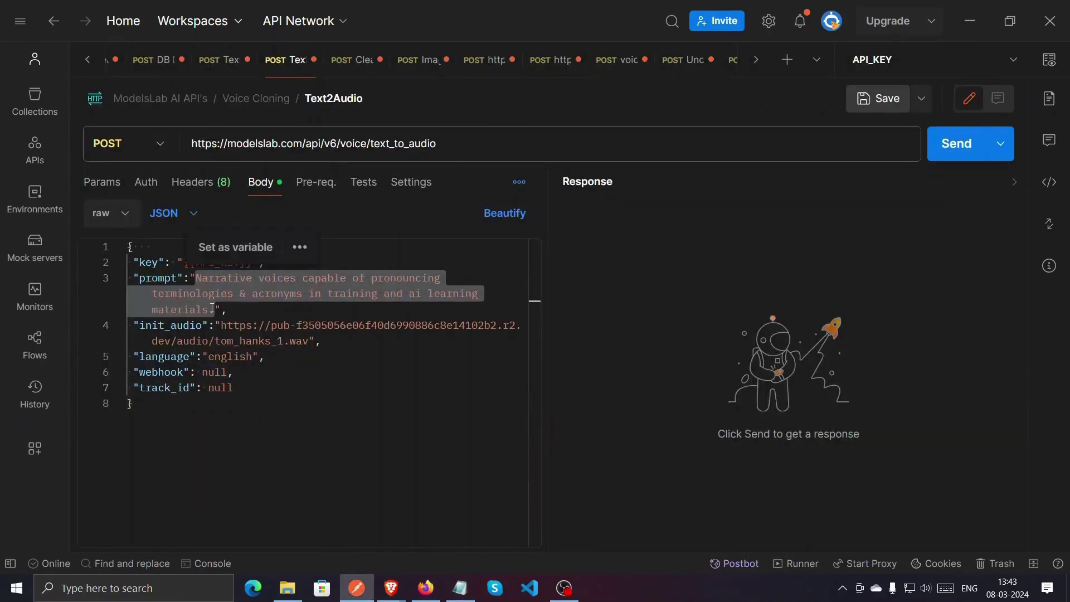
pyautogui.hotkey('ctrl', 'v')
pyautogui.click(127, 294)
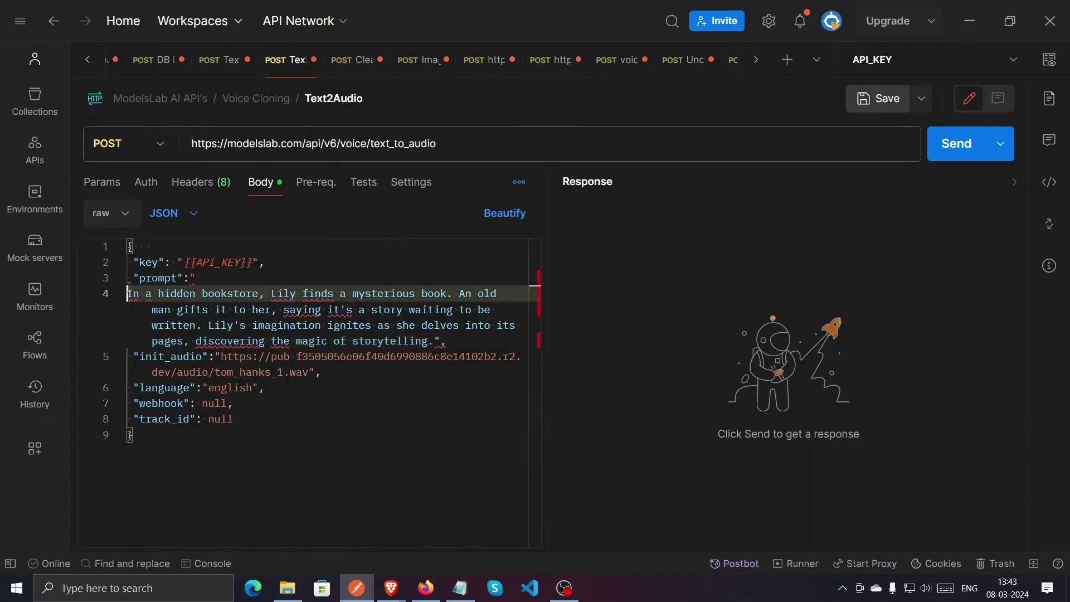
pyautogui.press('BackSpace')
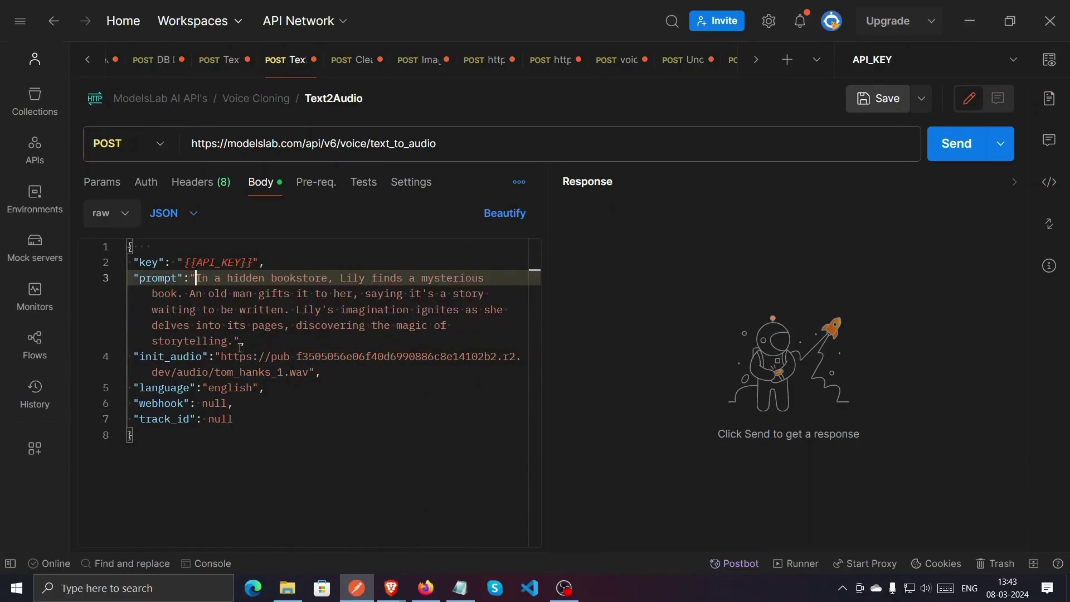
# Step: Replace the init_audio URL with the Discord Text_to_Speech.mp3 link from Notepad
pyautogui.moveTo(219, 356); pyautogui.dragTo(306, 372)
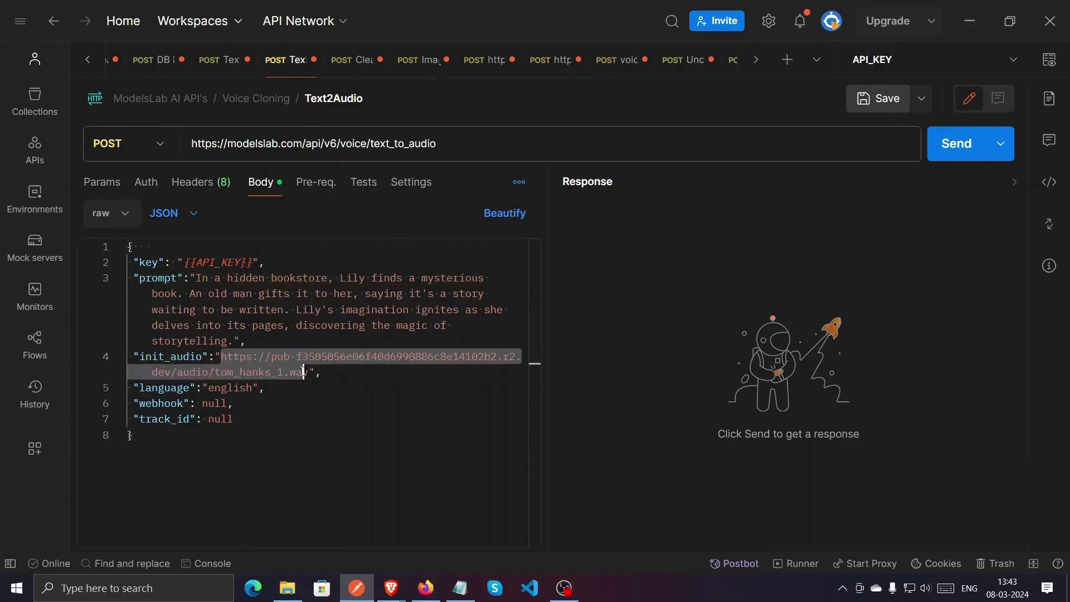
pyautogui.press('BackSpace')
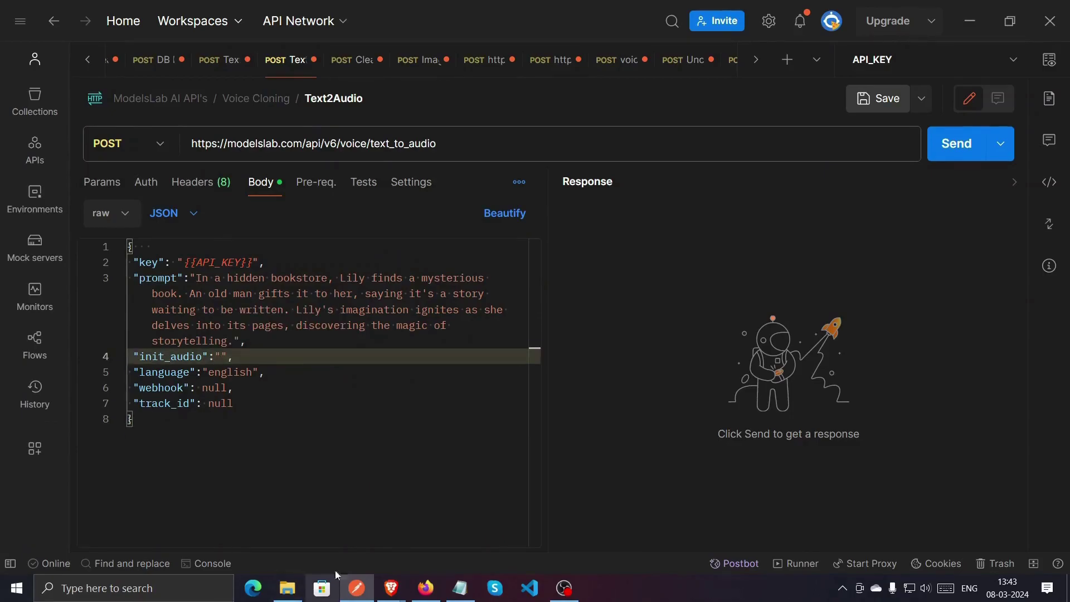
pyautogui.click(461, 588)
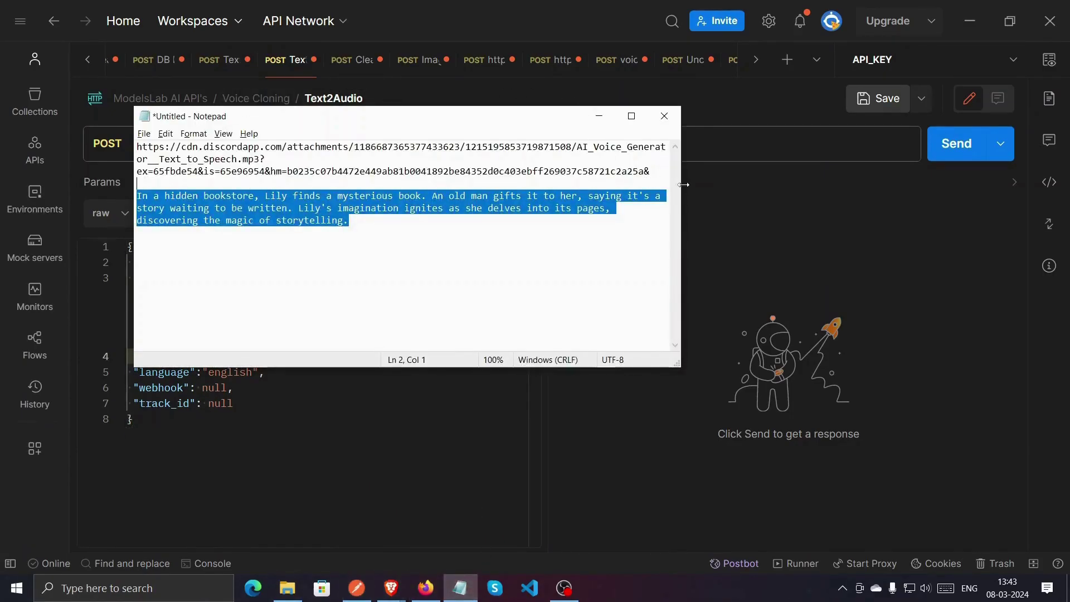
pyautogui.moveTo(654, 171); pyautogui.dragTo(136, 146)
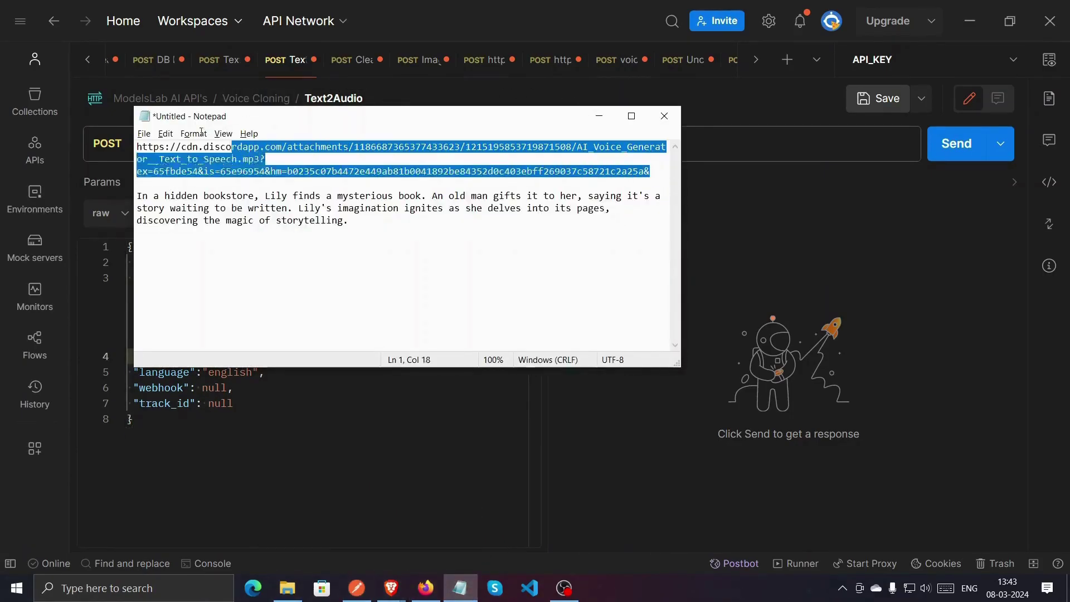
pyautogui.click(113, 134)
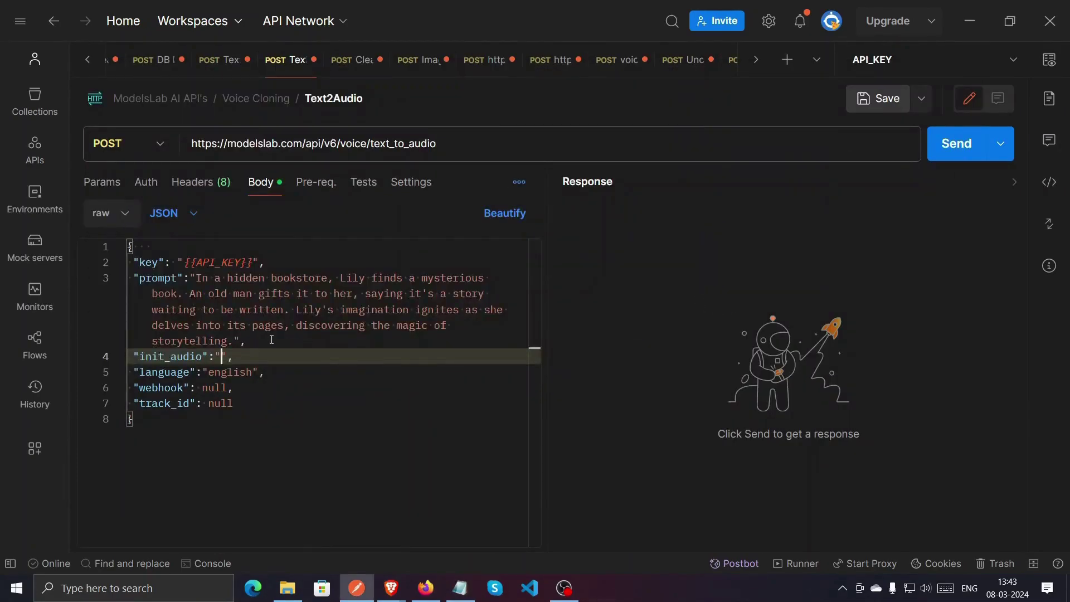
pyautogui.hotkey('ctrl', 'v')
# Step: Select the body lines from prompt through language
pyautogui.click(233, 481)
pyautogui.click(253, 450)
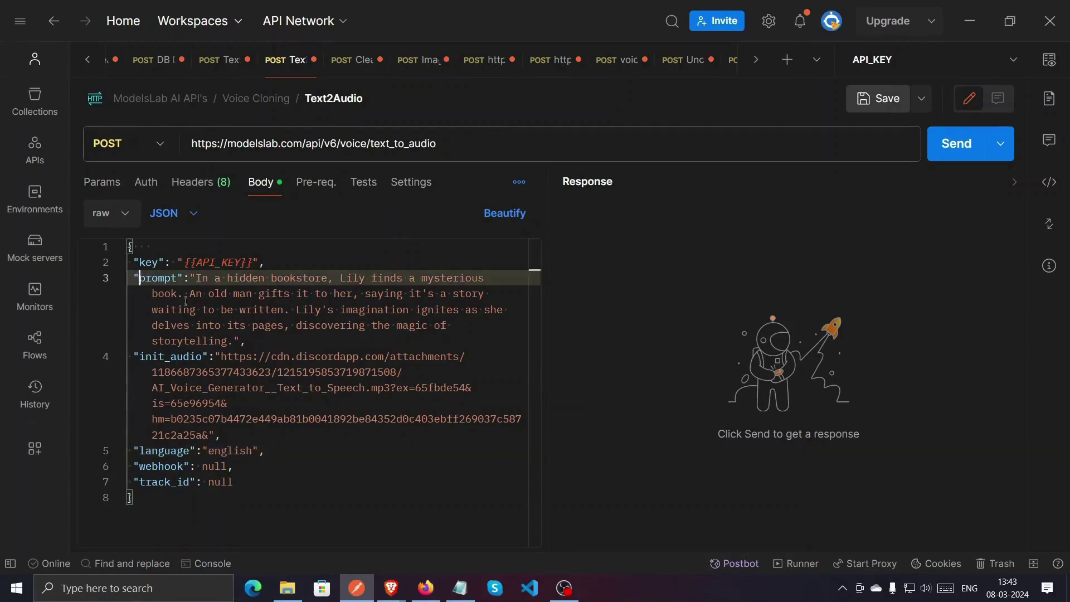
pyautogui.moveTo(136, 278); pyautogui.dragTo(251, 450)
pyautogui.hotkey('alt', 'Tab')
pyautogui.hotkey('alt', 'Tab')
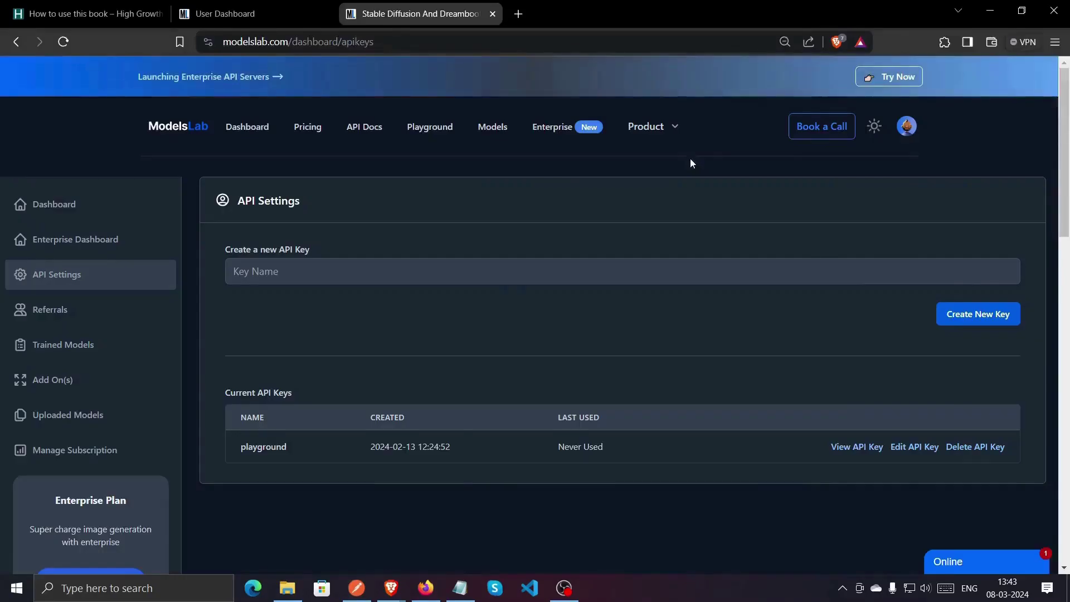
# Step: Navigate from the dashboard to the Voice Cloning Text to Audio docs page
pyautogui.click(250, 14)
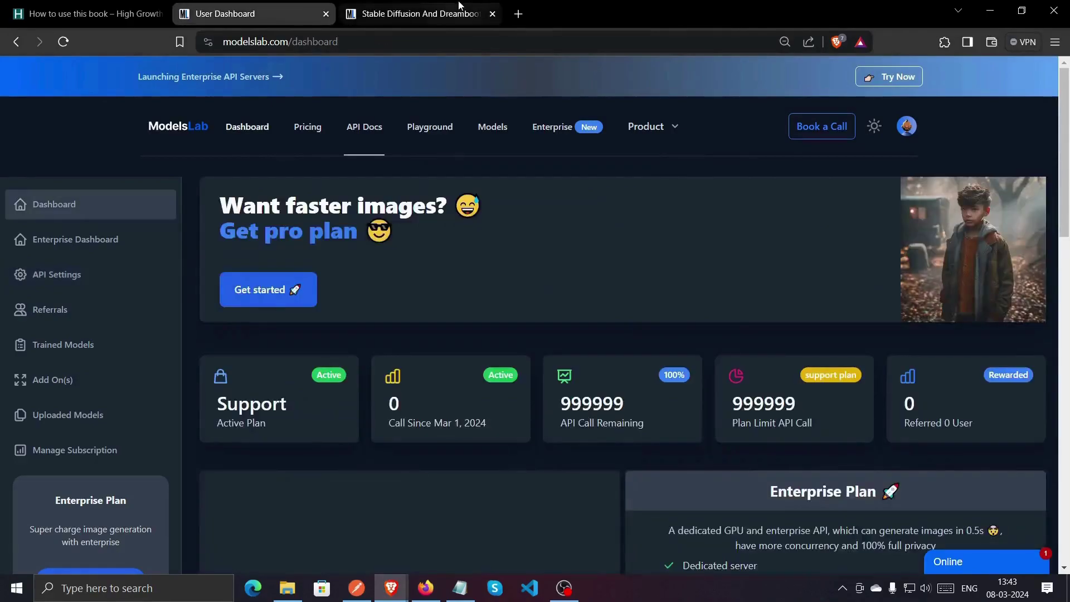
pyautogui.click(417, 13)
pyautogui.click(364, 127)
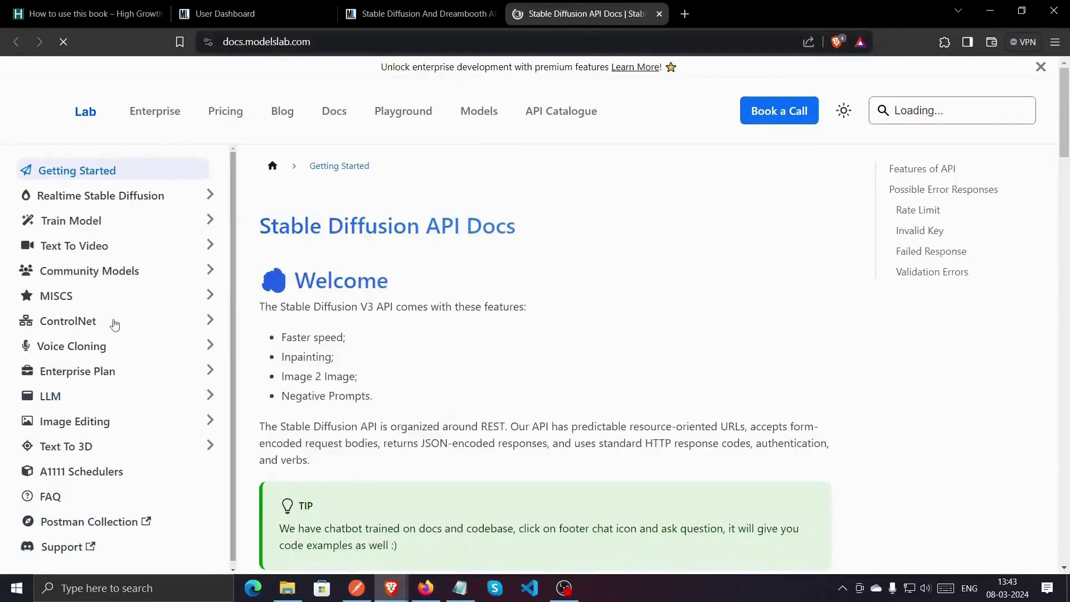
pyautogui.click(71, 346)
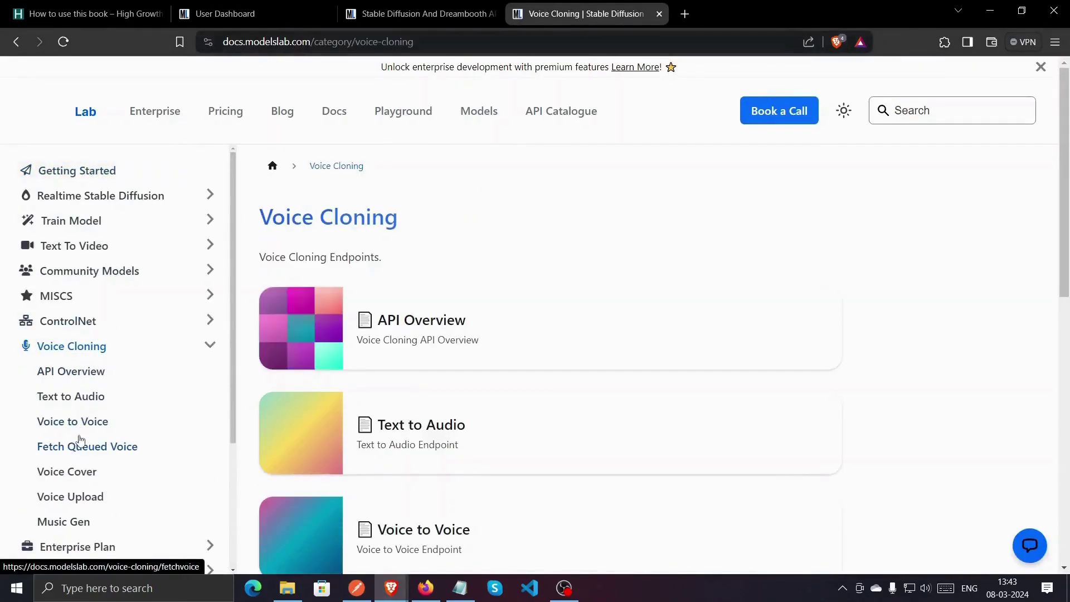
pyautogui.click(71, 396)
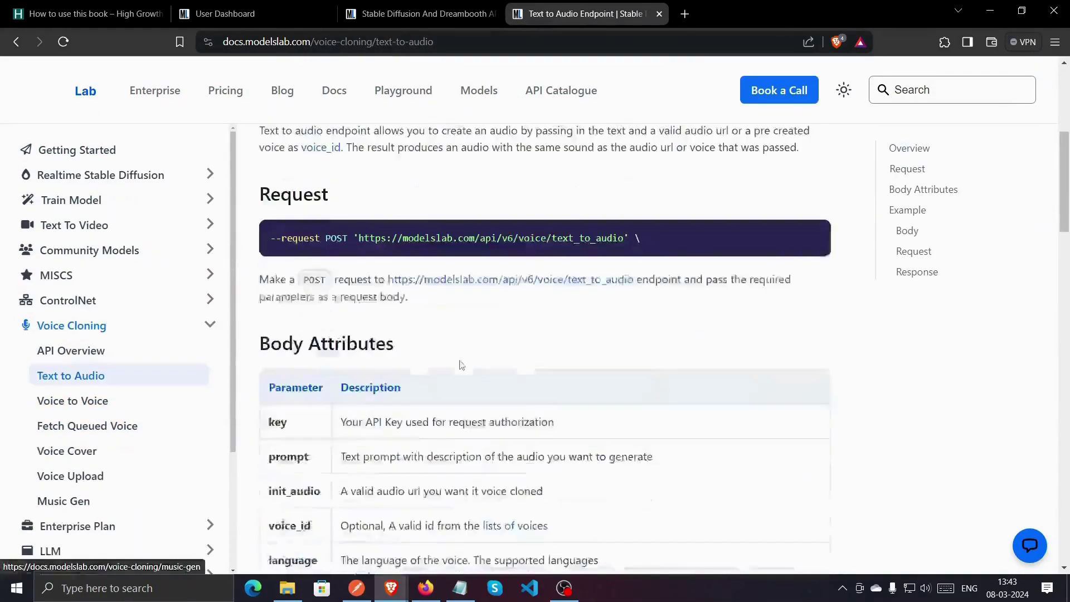
pyautogui.scroll(-5, 461, 368)
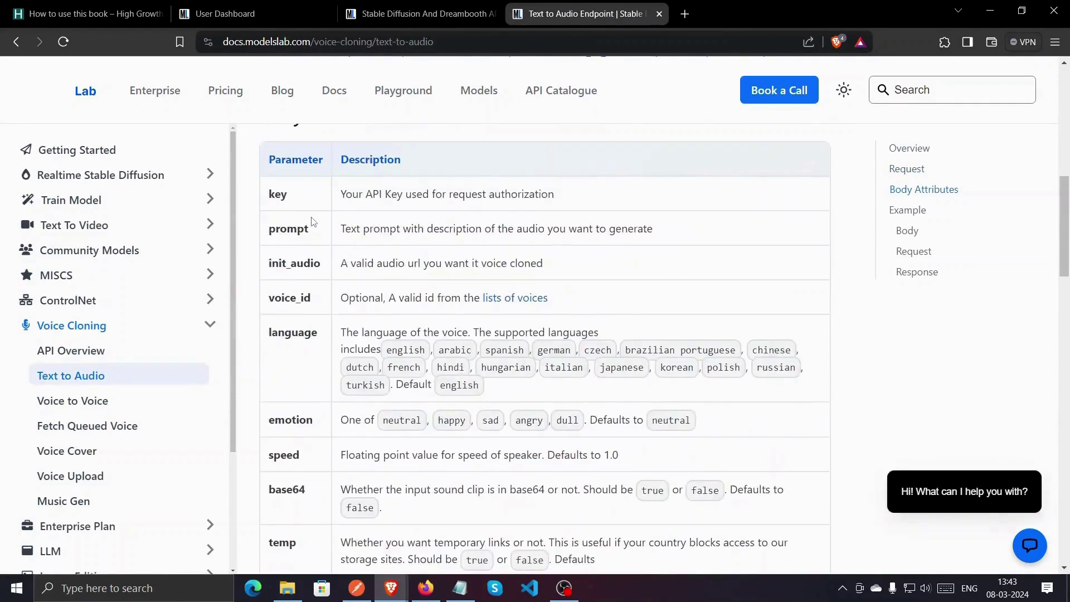
pyautogui.scroll(-2, 305, 369)
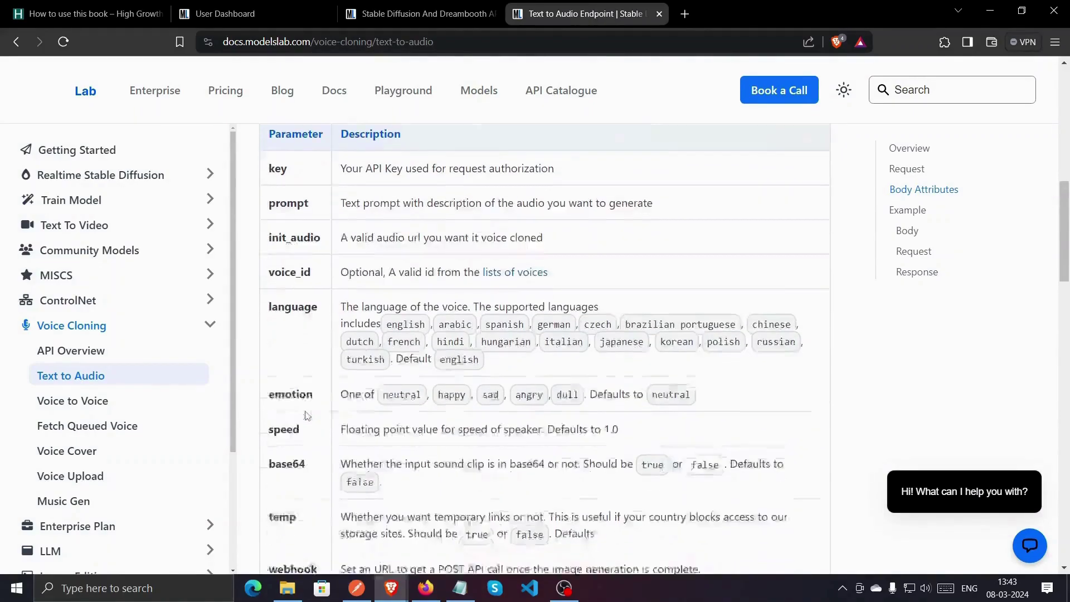
pyautogui.scroll(-2, 308, 385)
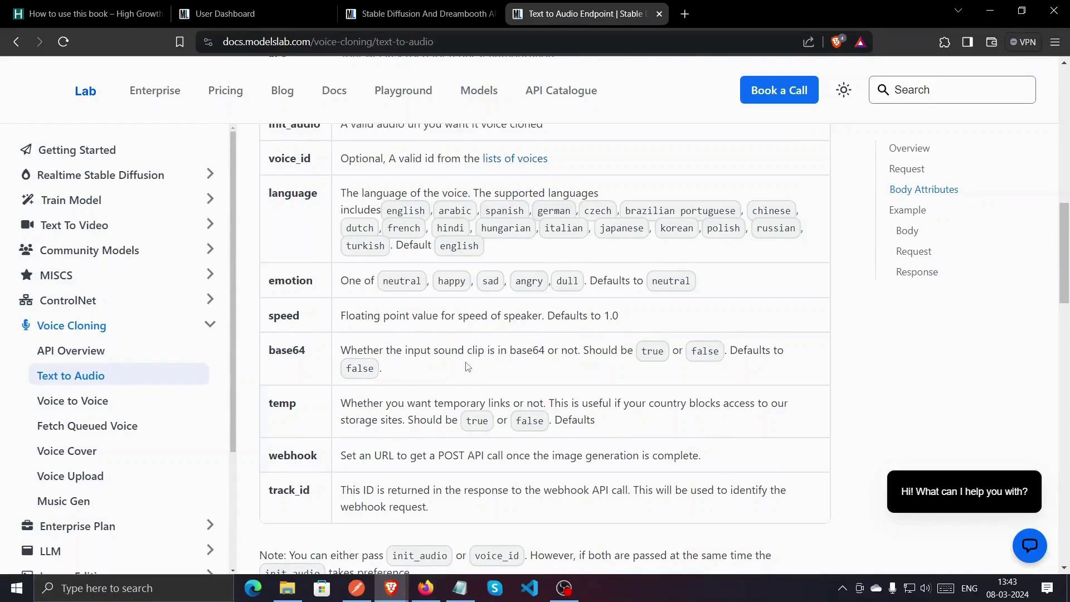
pyautogui.scroll(5, 467, 367)
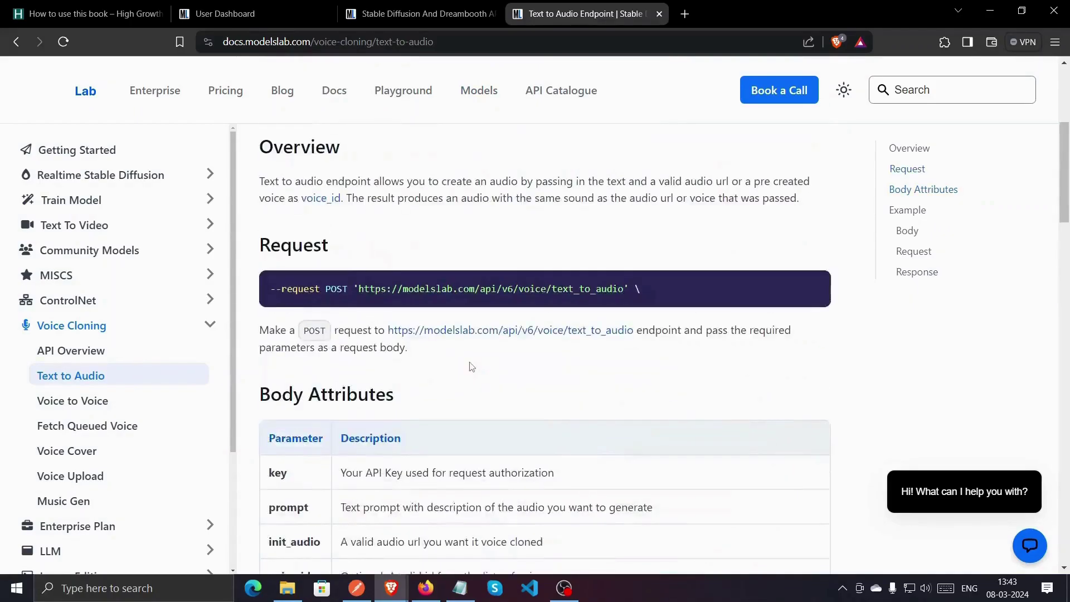
# Step: Send the Text2Audio request and get a 200 OK response with a WAV output link
pyautogui.click(356, 587)
pyautogui.click(409, 468)
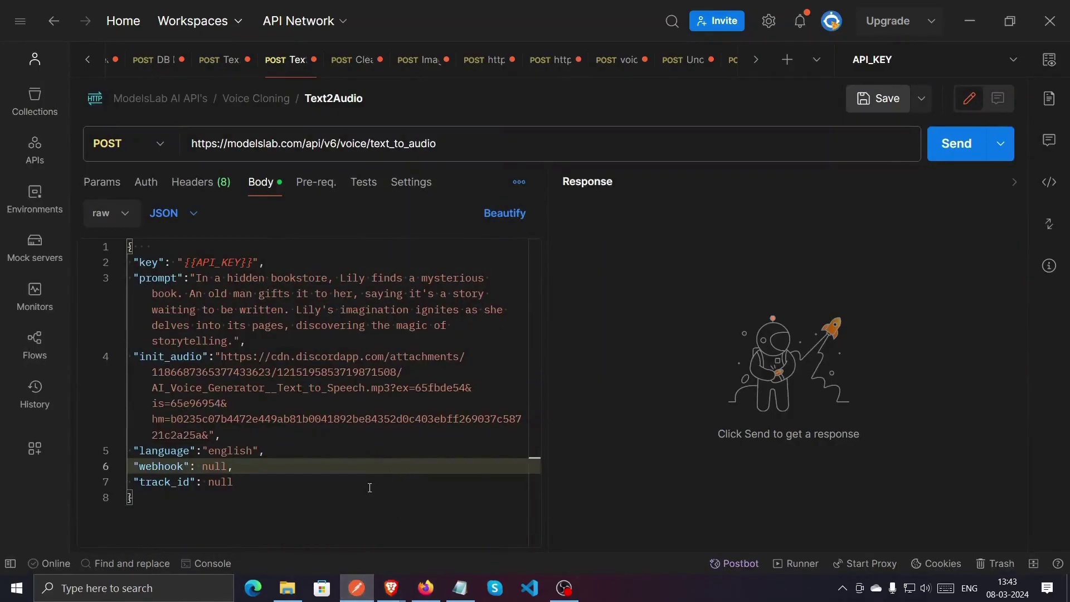
pyautogui.click(953, 146)
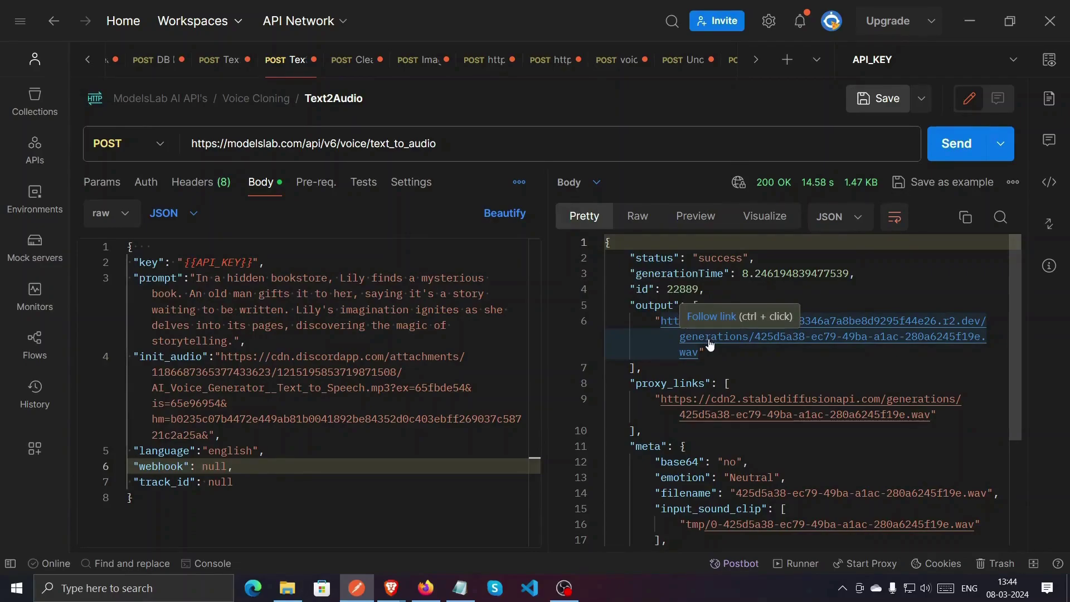
# Step: Select the generated .wav output link in the response
pyautogui.doubleClick(710, 336)
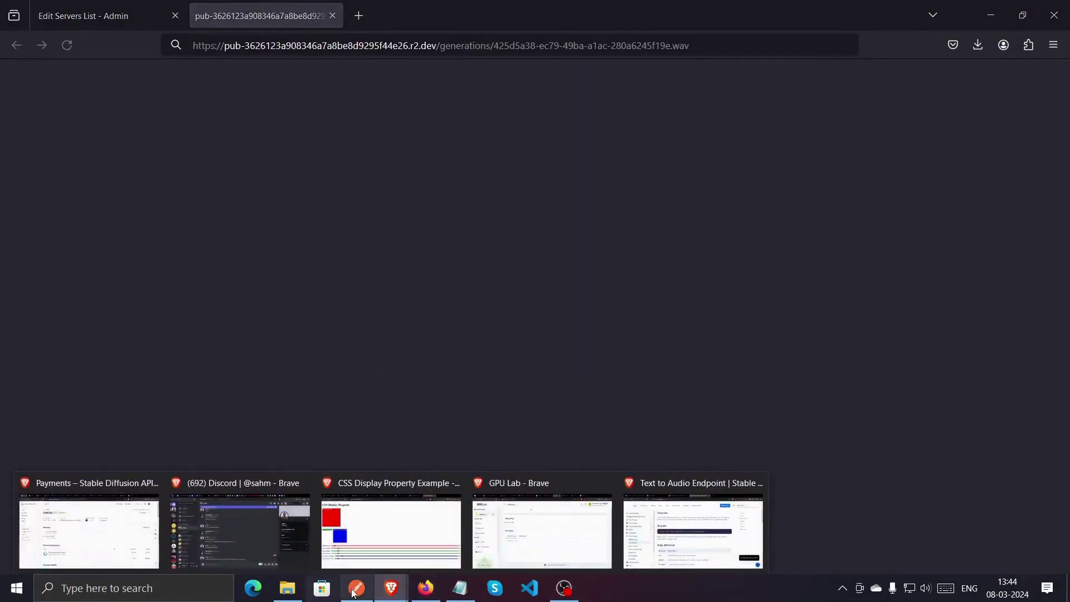
pyautogui.click(356, 588)
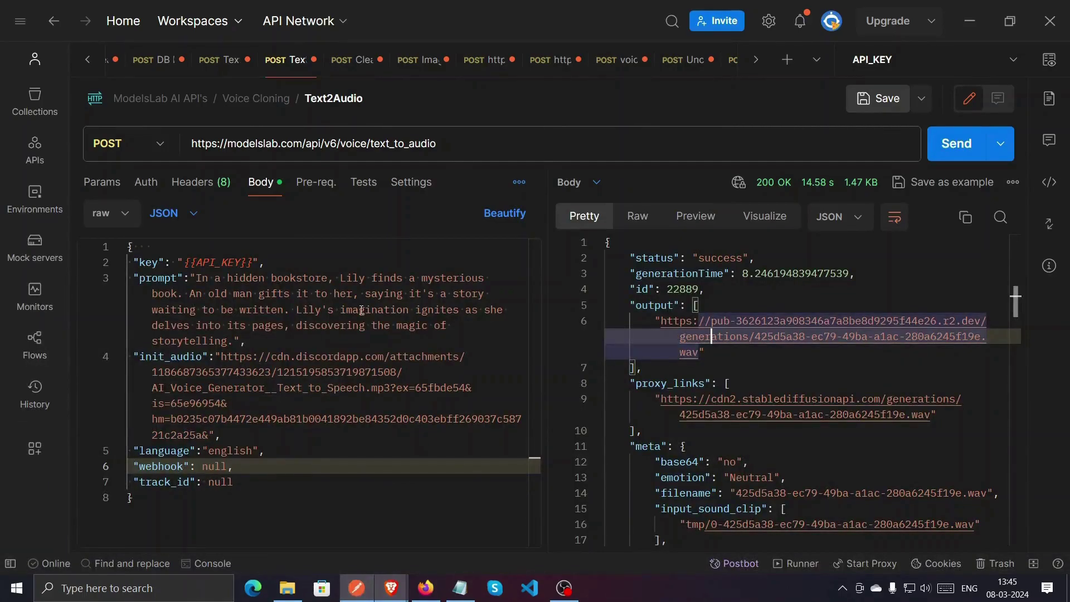